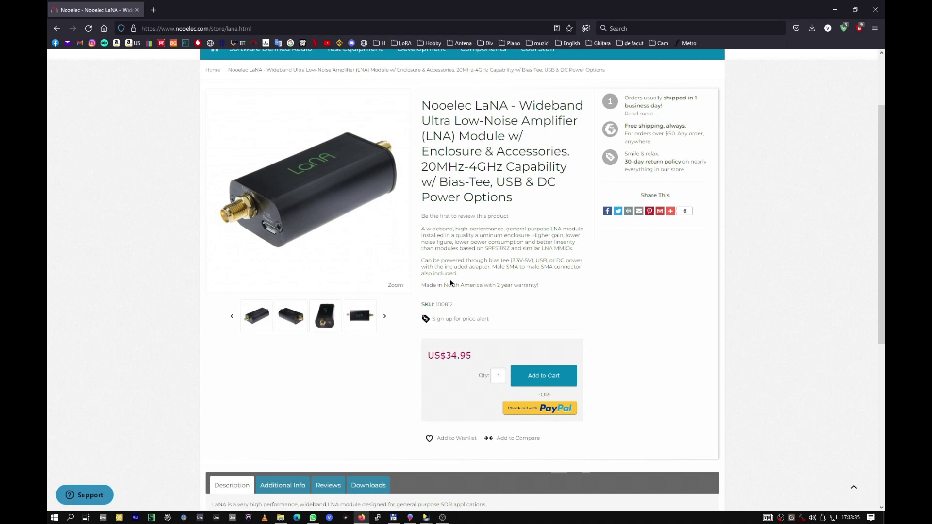
- Scroll down the NanoVNA Saver window toward the calibration controls
scroll(480, 298, "down", 5)
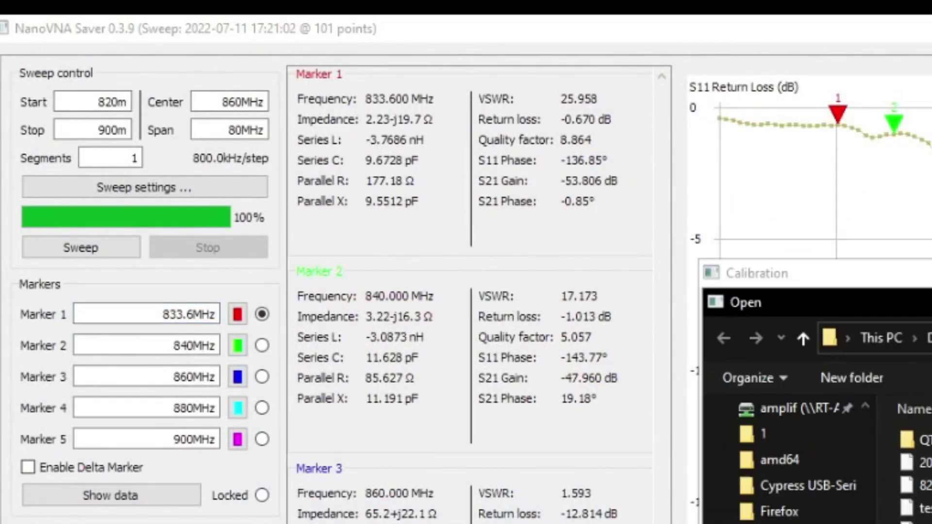
- Load test2cabls.cal, close the Calibration window, and run a fresh sweep
key("Return")
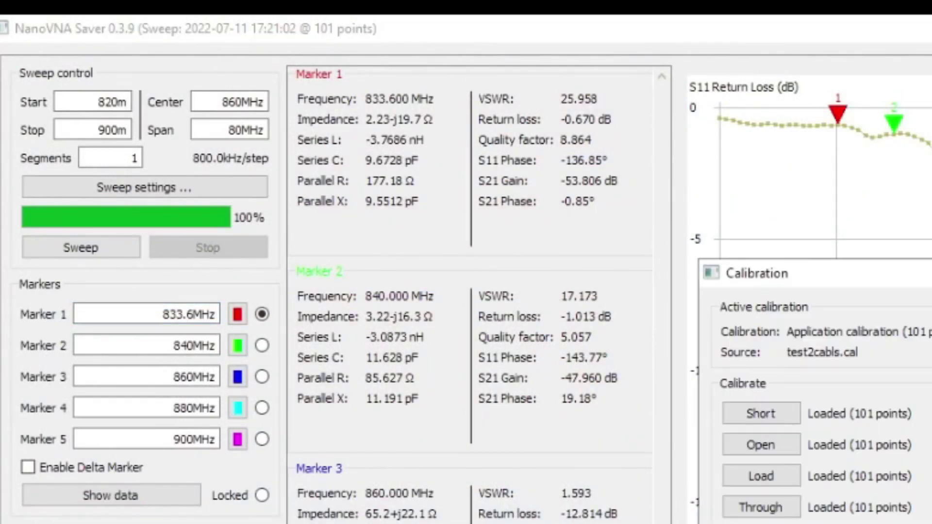
key("Escape")
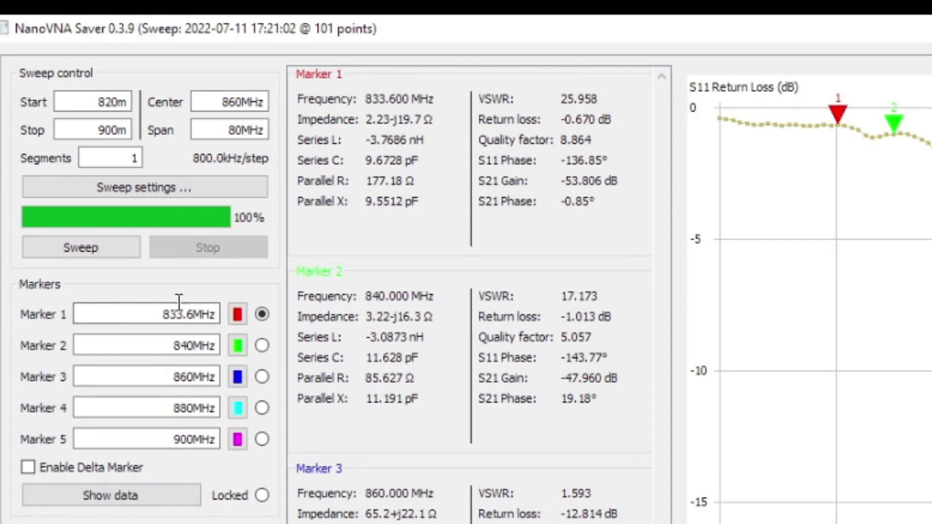
left_click(90, 246)
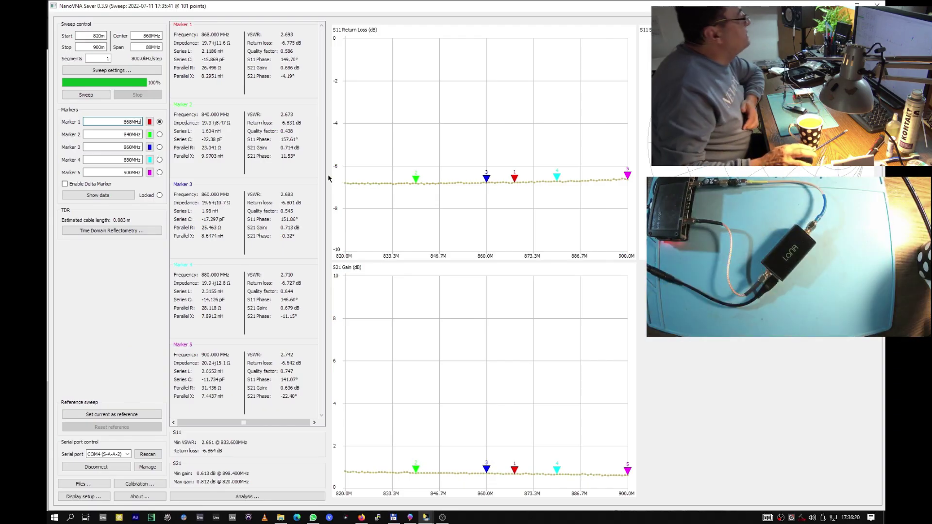
- Re-sweep the amplifier twice, giving S21 from 0.364 dB at 820 MHz to -0.706 dB at 900 MHz
left_click(86, 95)
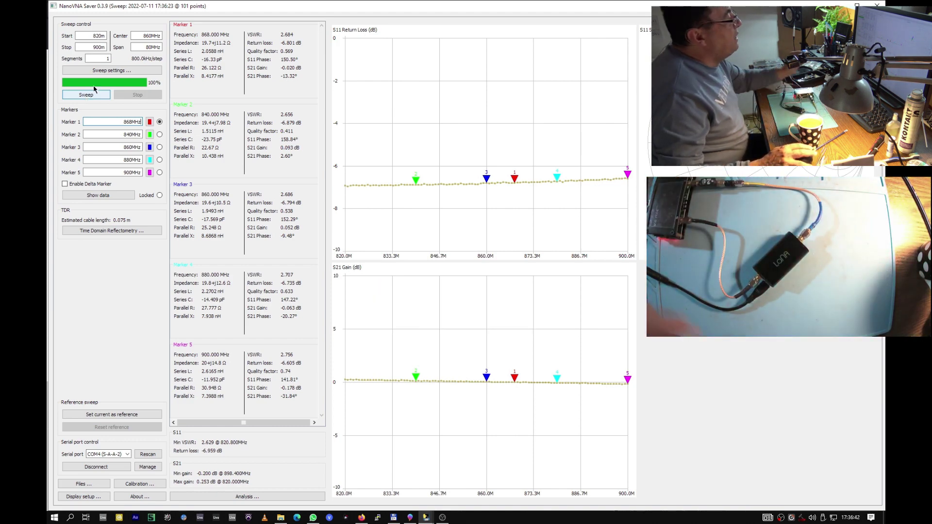
left_click(99, 96)
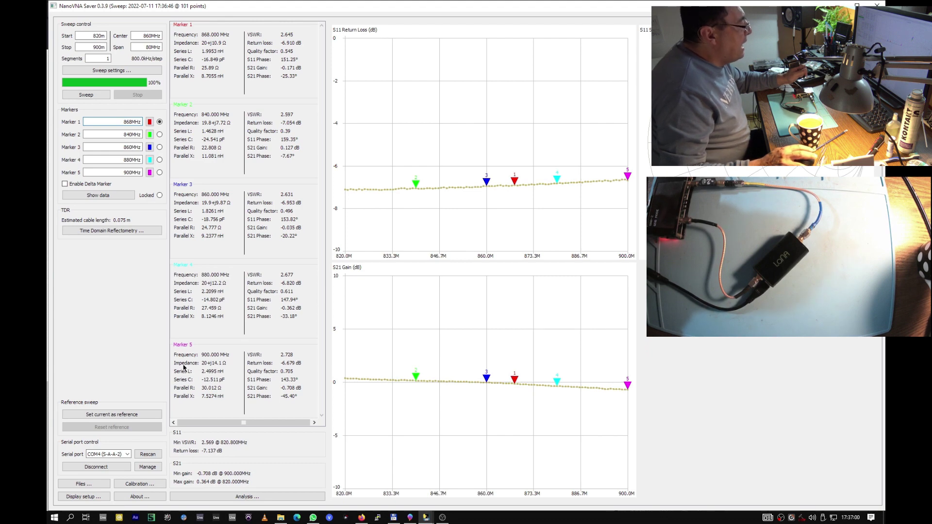
- Compute 19,8 − 0,171 = 19,629 in Calculator, then close it
key("XF86Calculator")
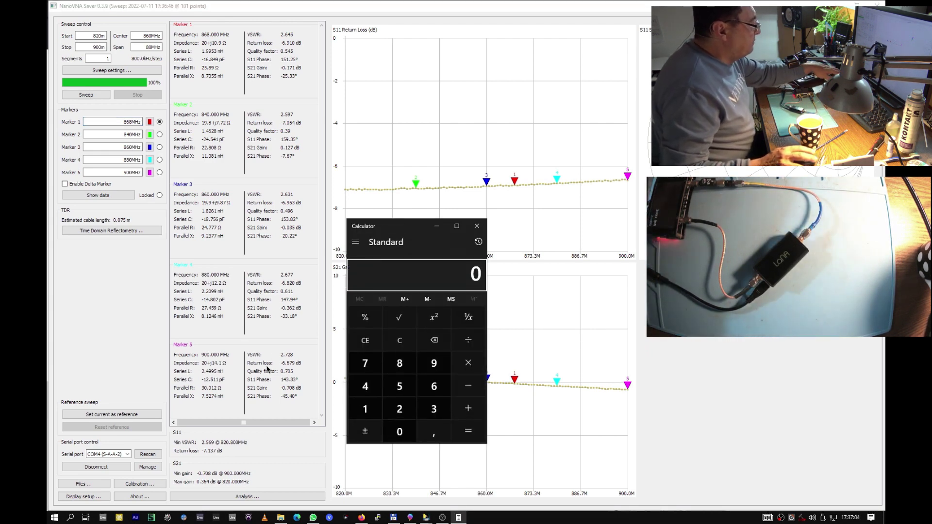
type("19,")
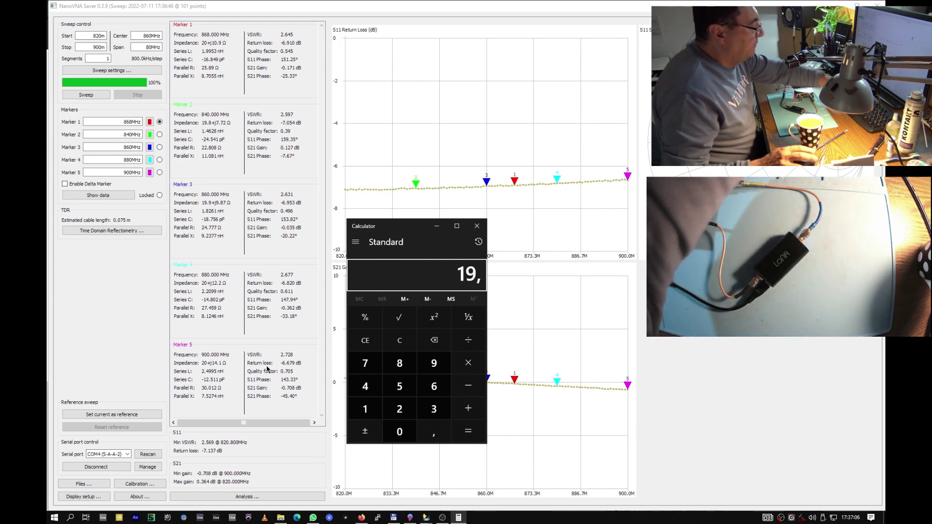
type("8")
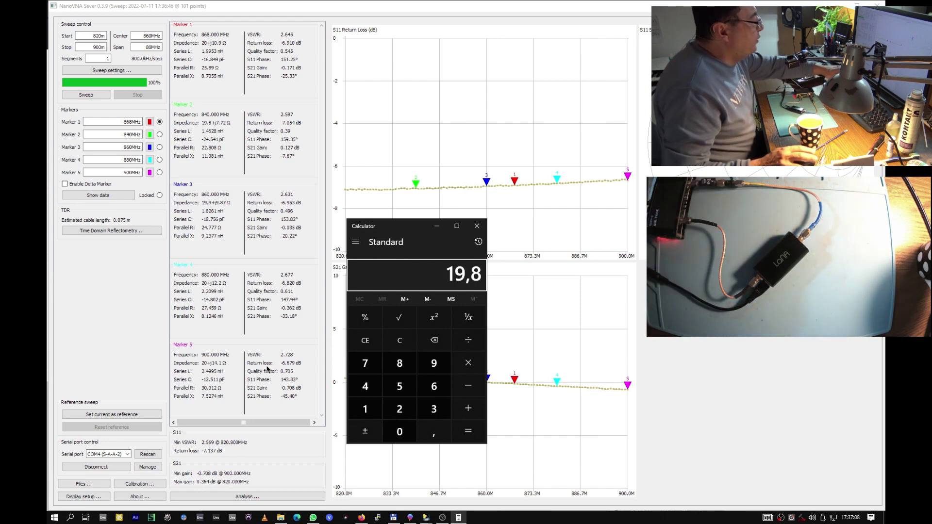
key("minus")
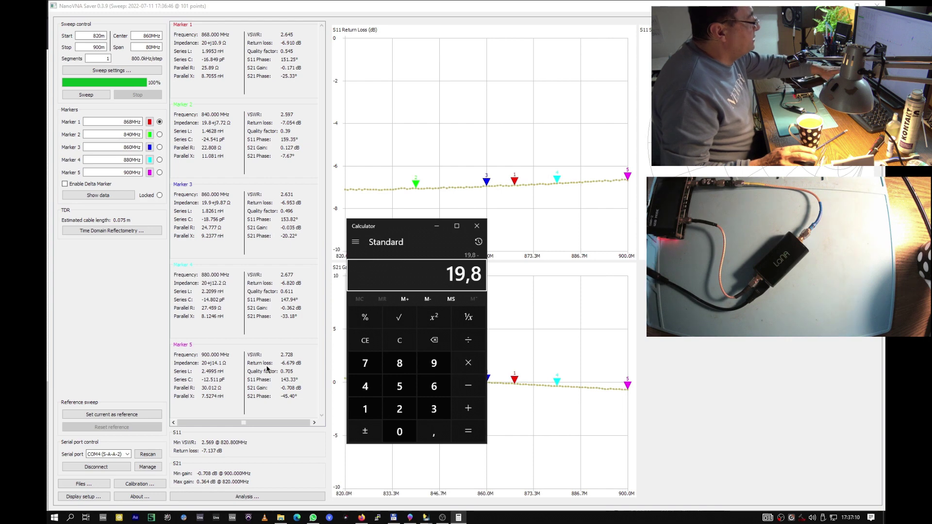
type(",")
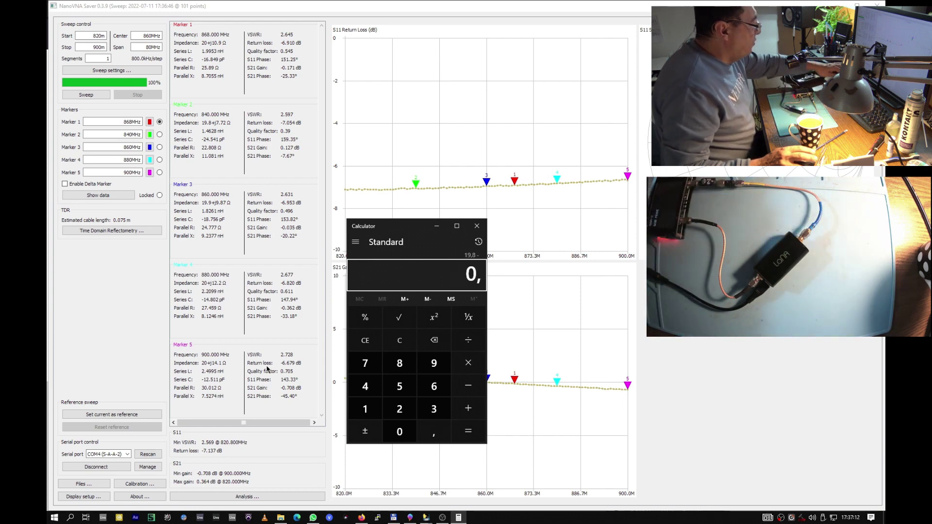
type("171")
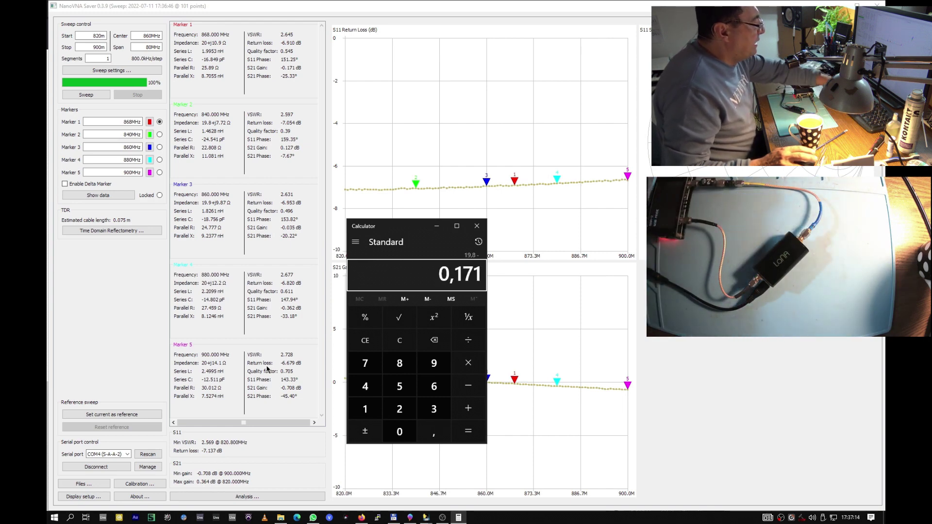
key("Return")
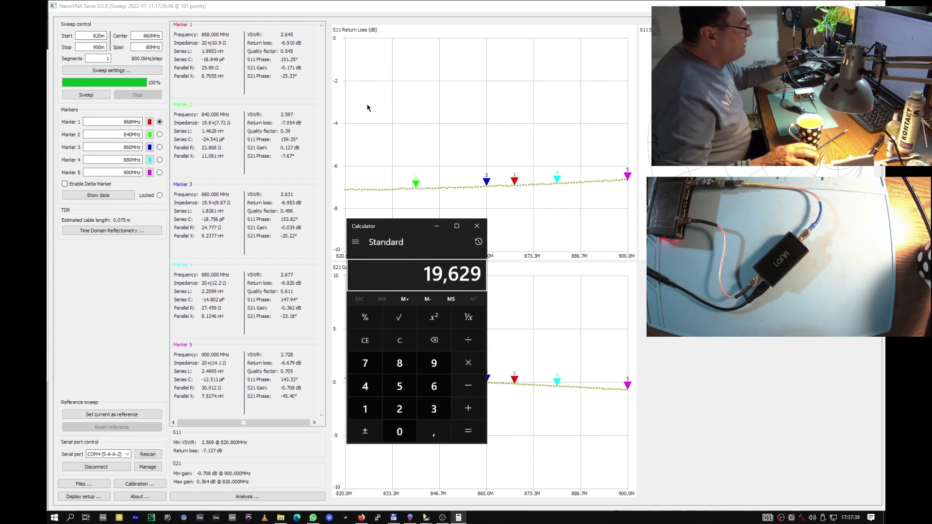
left_click(477, 226)
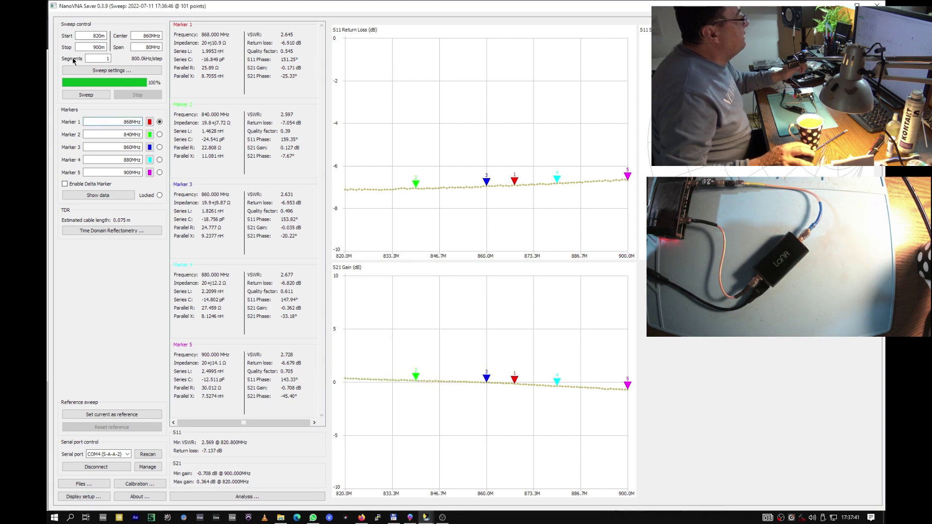
- Set sweep start to 200 MHz, put Marker 1 on the 6.113 dB peak near 290 MHz, then load a calibration
double_click(97, 36)
type("200")
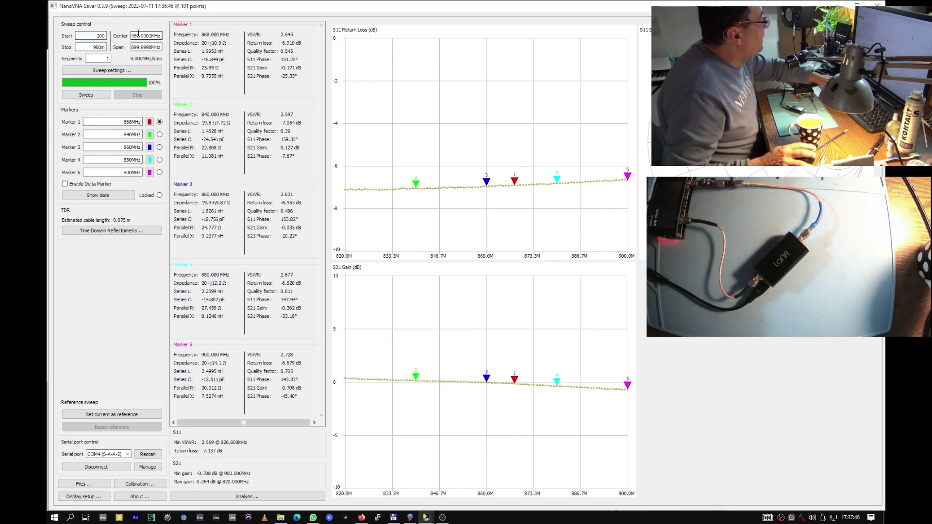
type("m")
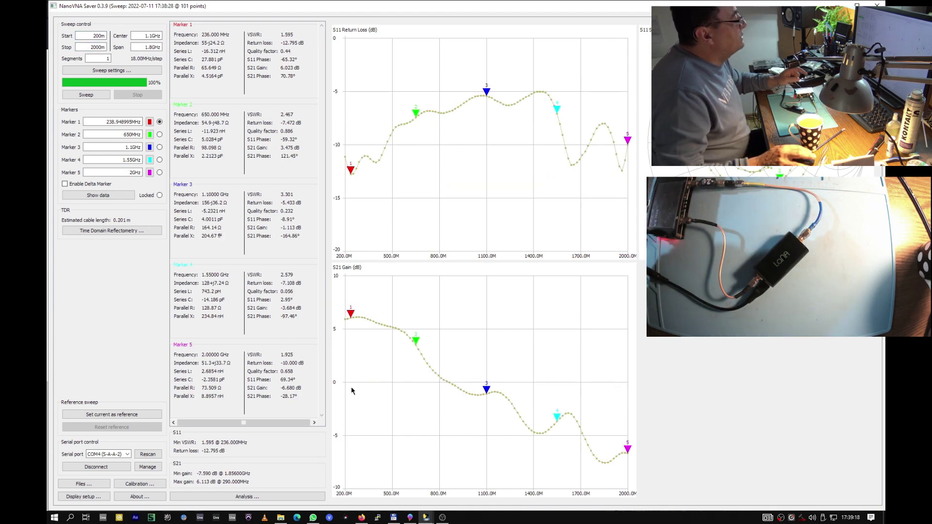
left_click(358, 388)
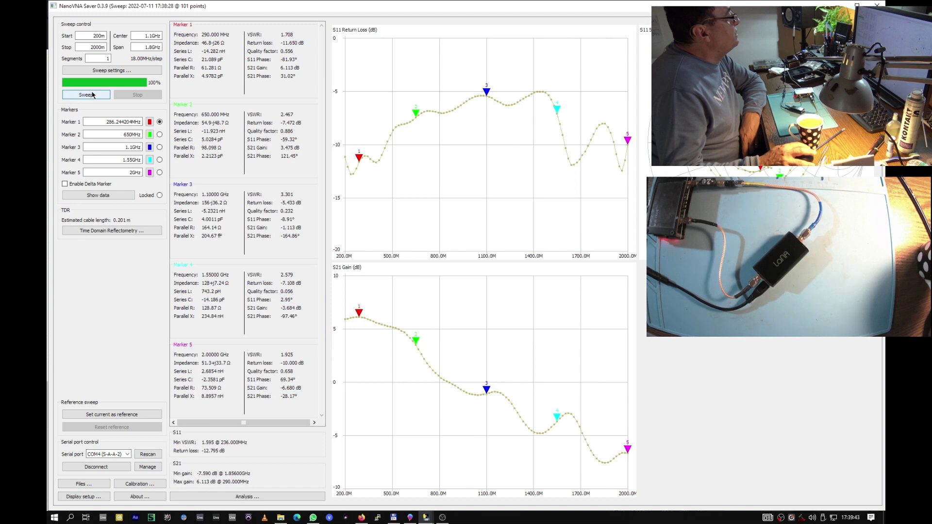
left_click(152, 484)
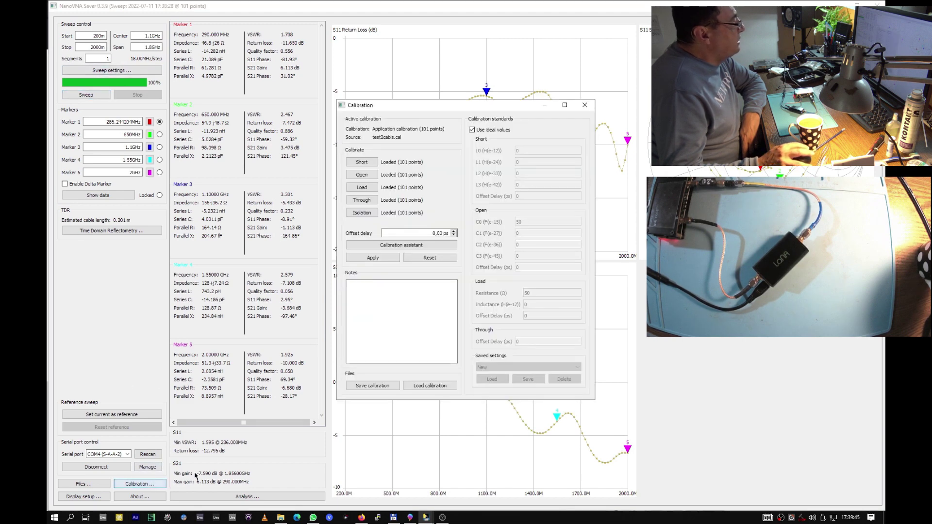
left_click(430, 385)
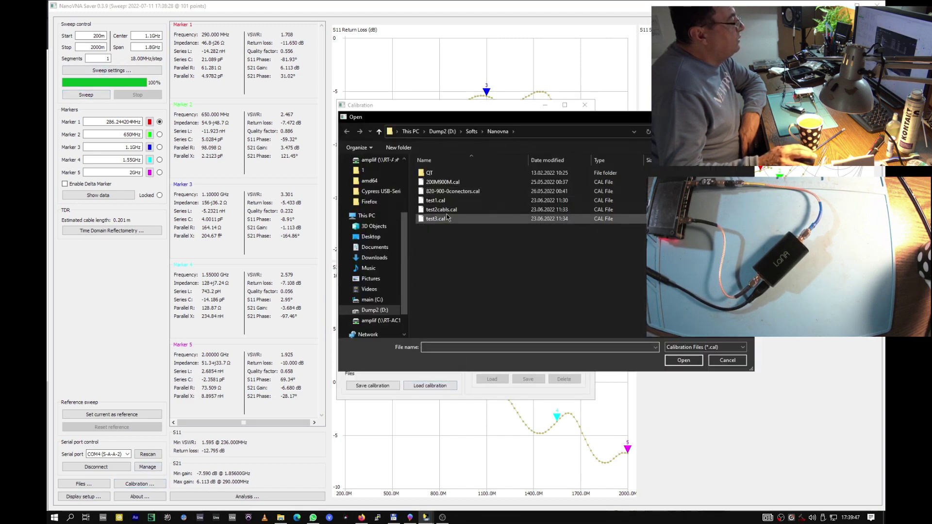
- Load test2cabls.cal, close the calibration settings, and start a sweep
double_click(582, 210)
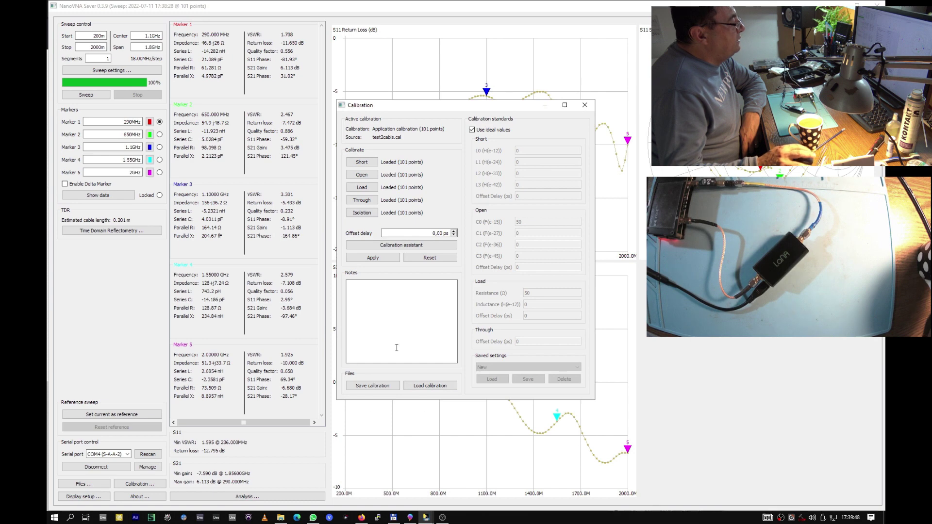
left_click(584, 105)
left_click(85, 94)
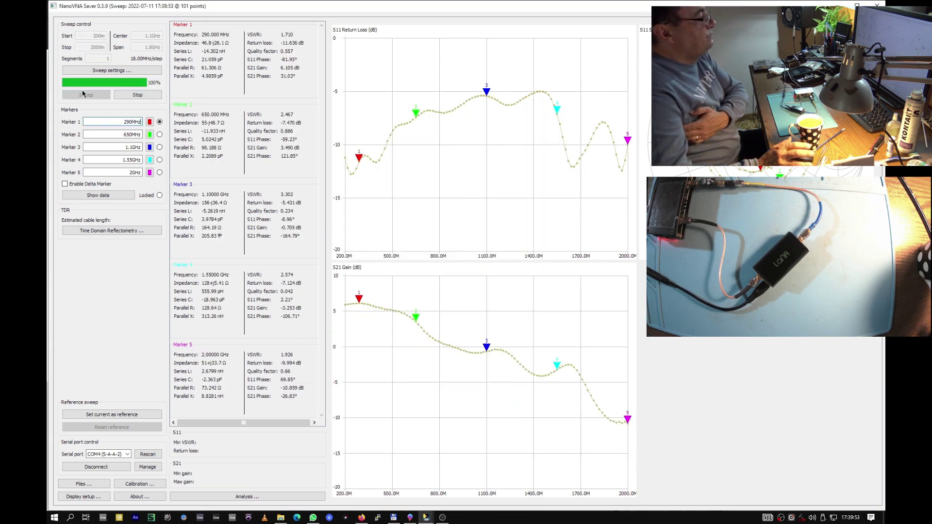
- Set the sweep range to 820–900 MHz and sweep the band
double_click(92, 36)
type("820m")
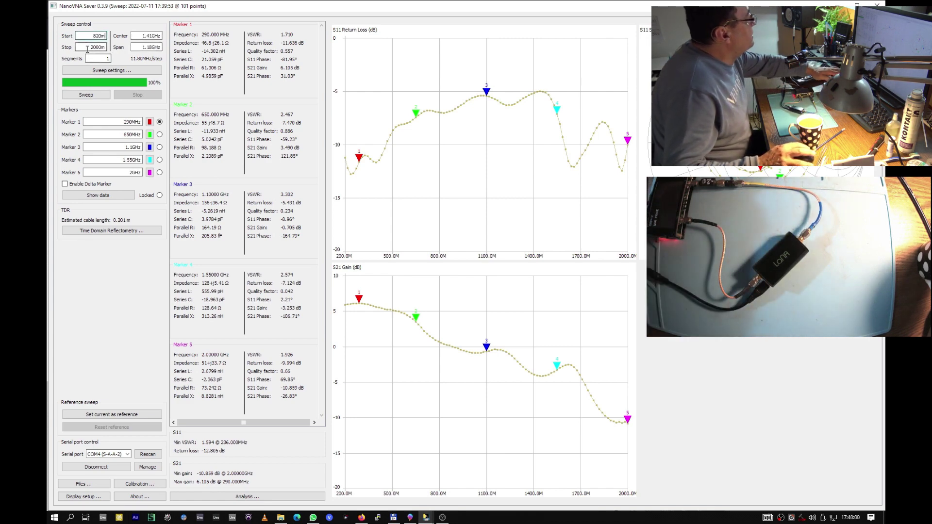
key("Tab")
type("900m")
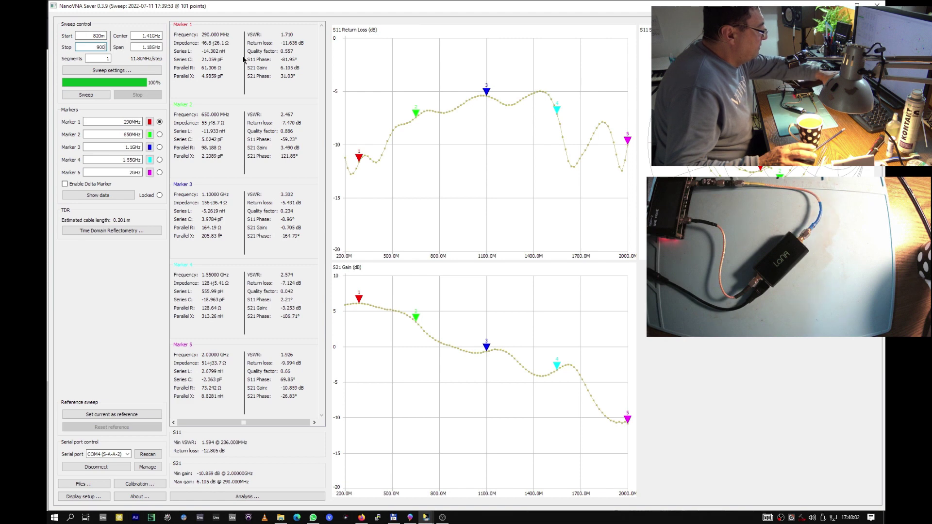
left_click(84, 93)
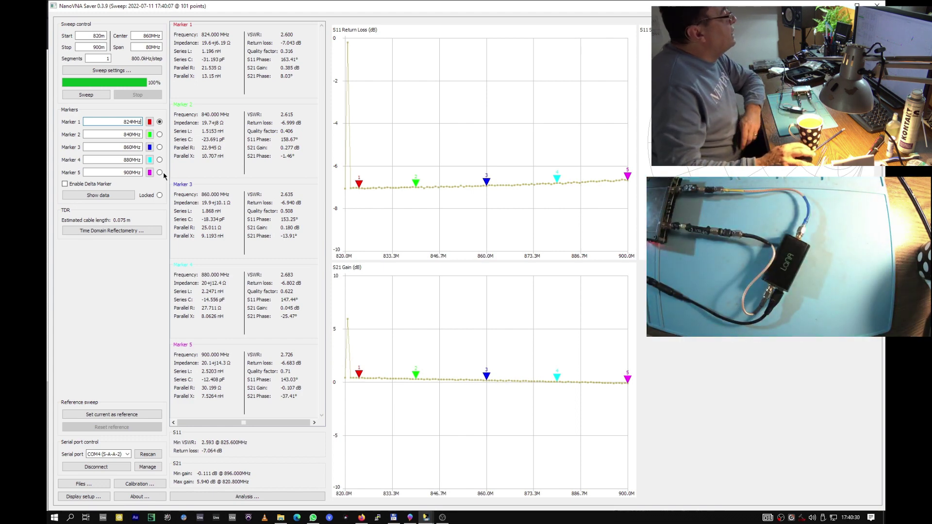
left_click(86, 95)
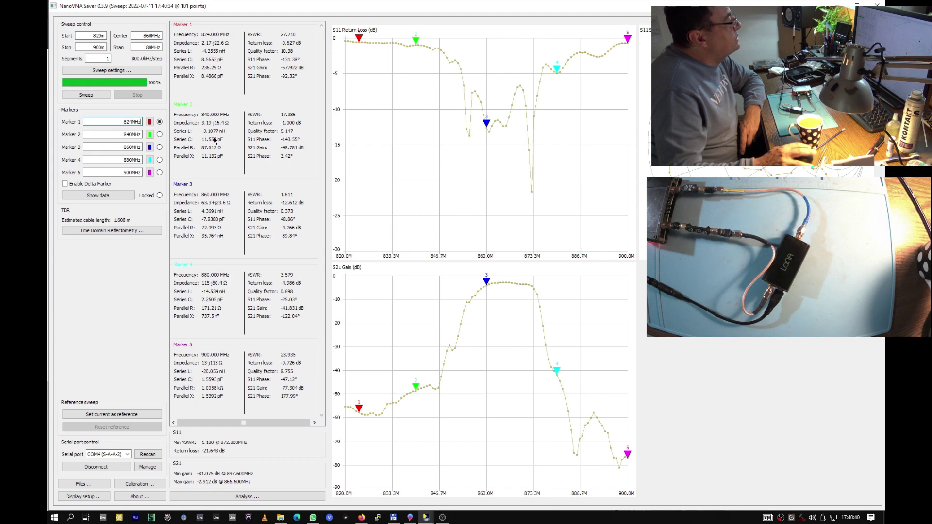
- Set Marker 1 to 868 MHz, where gain reads −3.265 dB
type("868")
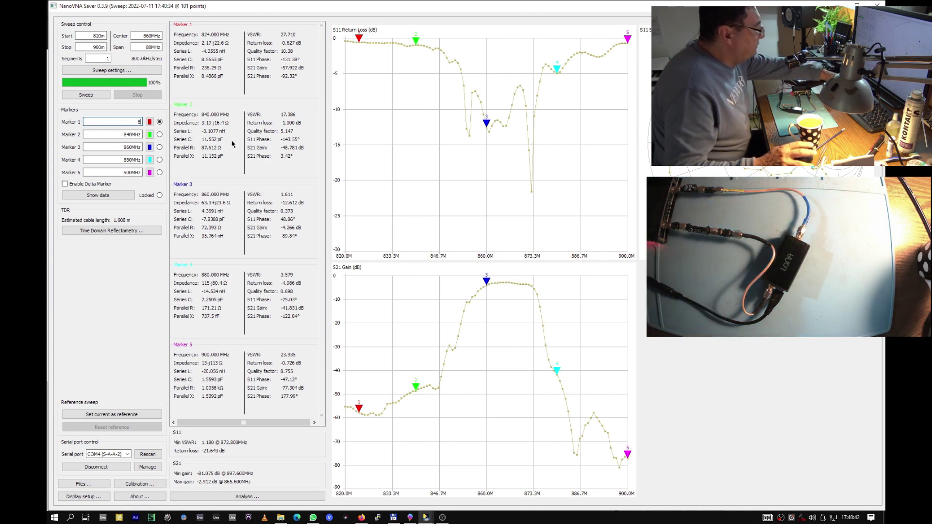
key("Return")
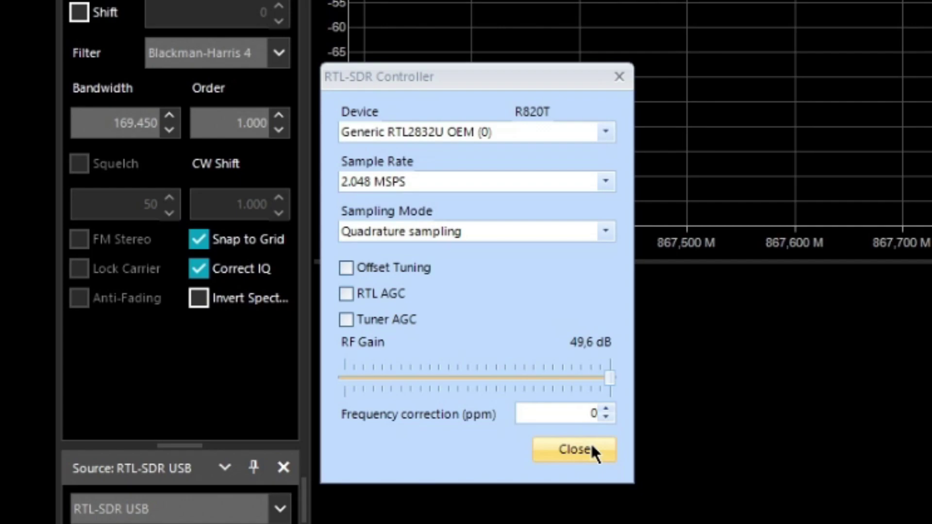
- Close the RTL-SDR Controller, leaving RF gain at 49.6 dB on 868 MHz
left_click(592, 449)
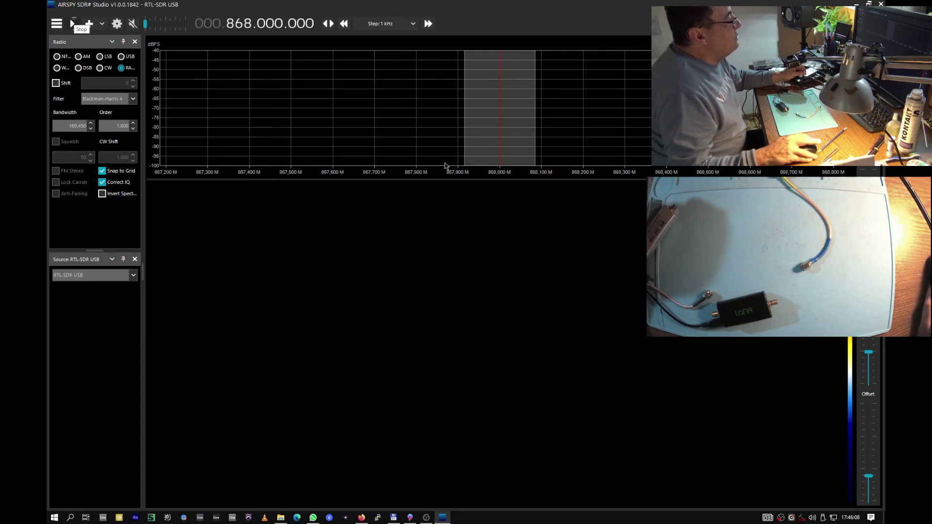
- Start the SDR# receiver and tune up to 868.994 MHz, showing a ~−80 dBFS noise floor
left_click(498, 228)
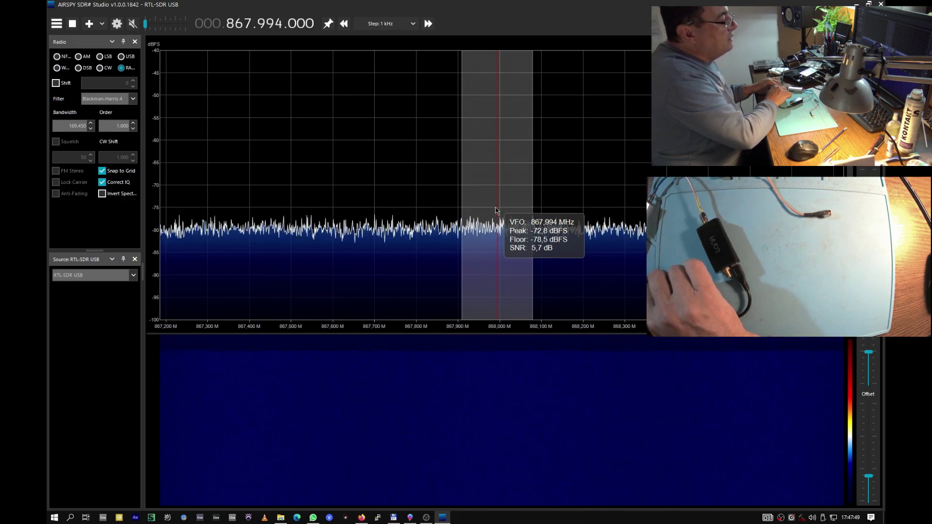
scroll(248, 24, "up", 1)
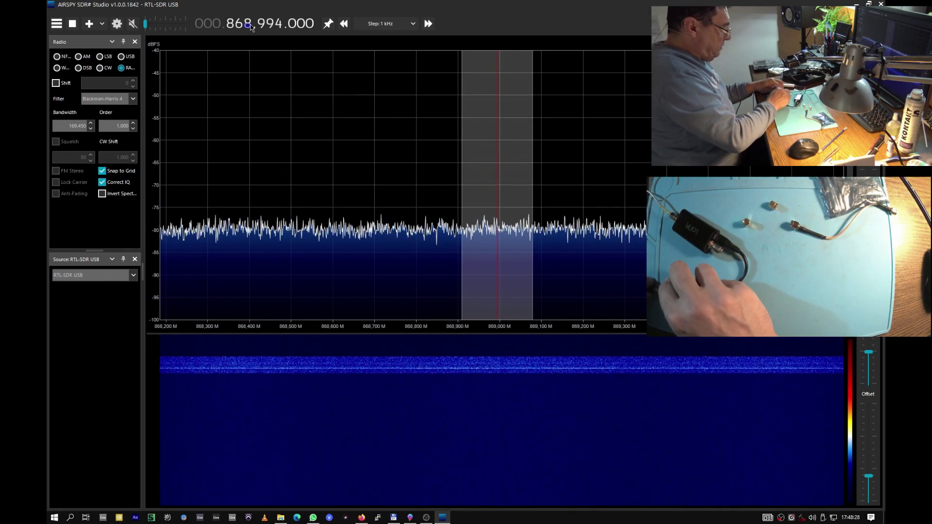
mouse_move(498, 185)
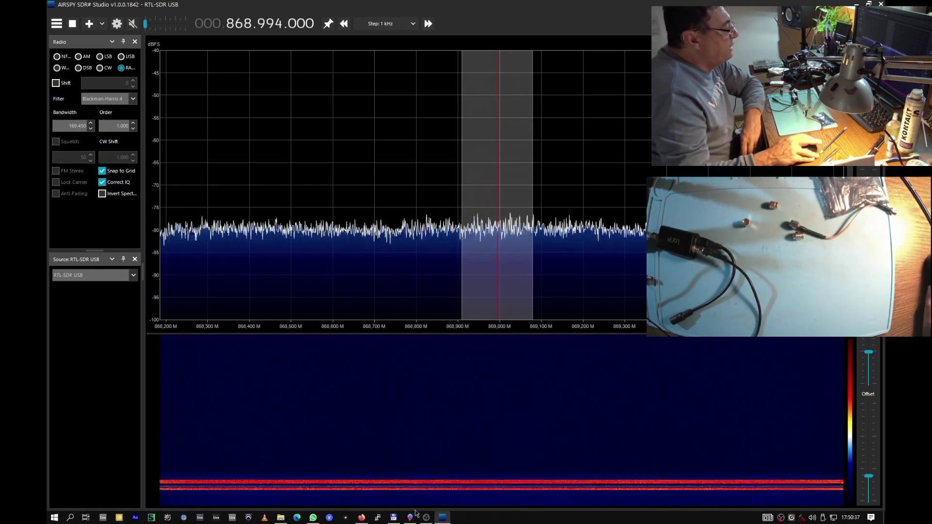
- Show the YouTube comparison video's 16:50 noise-floor table full screen, then return to SDR#
left_click(363, 518)
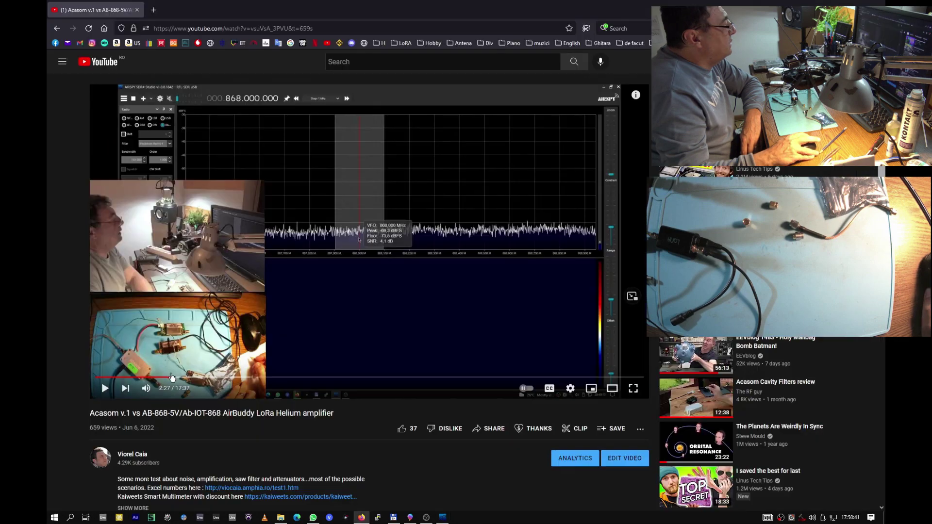
left_click_drag(206, 379, 620, 378)
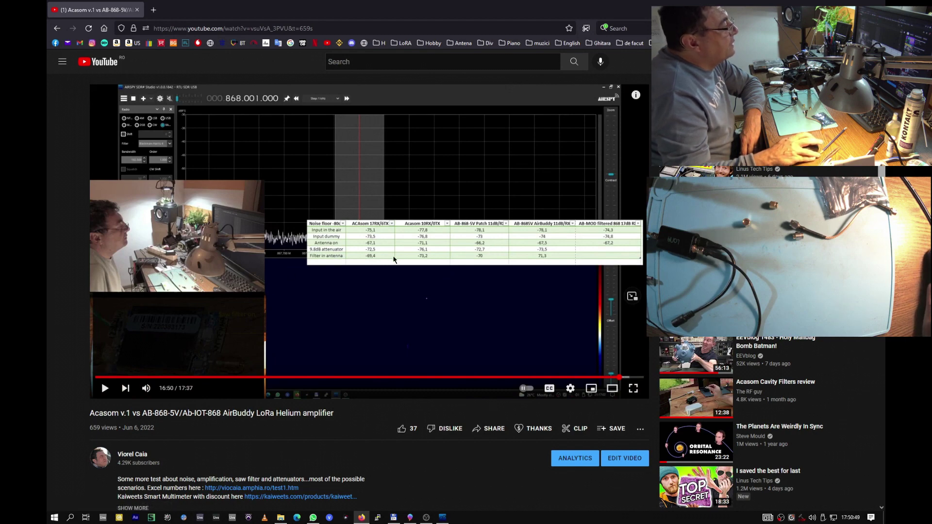
left_click(632, 388)
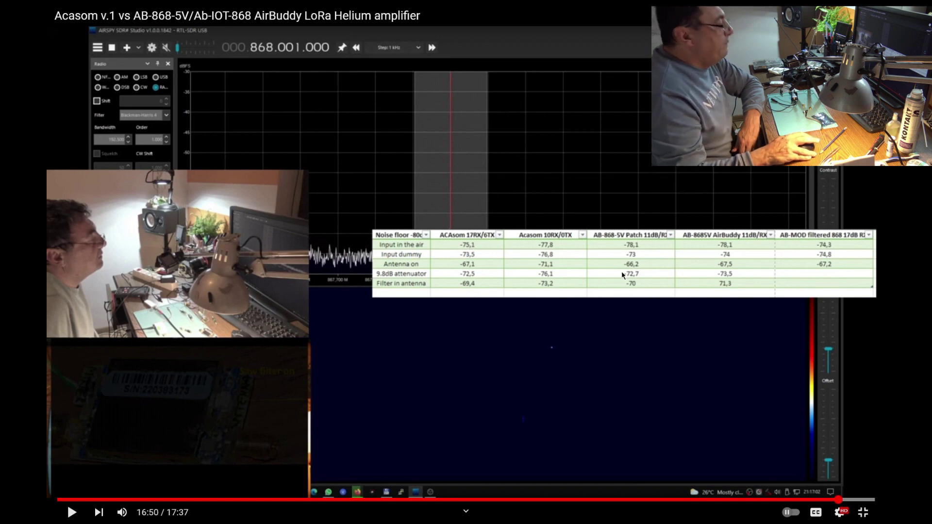
key("Escape")
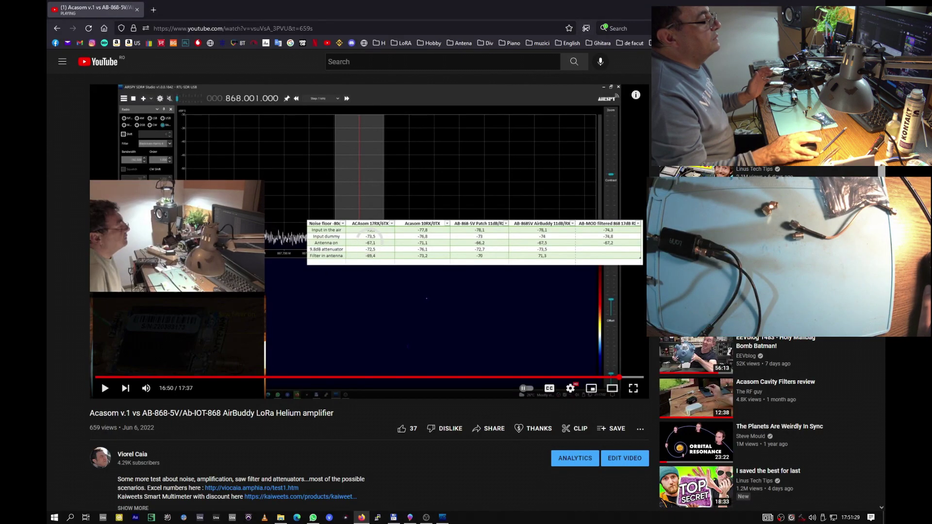
left_click(443, 518)
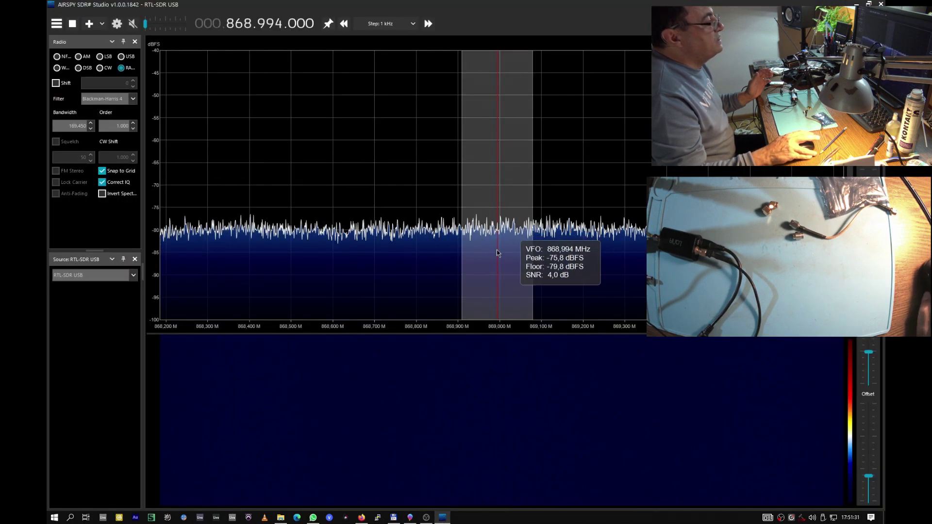